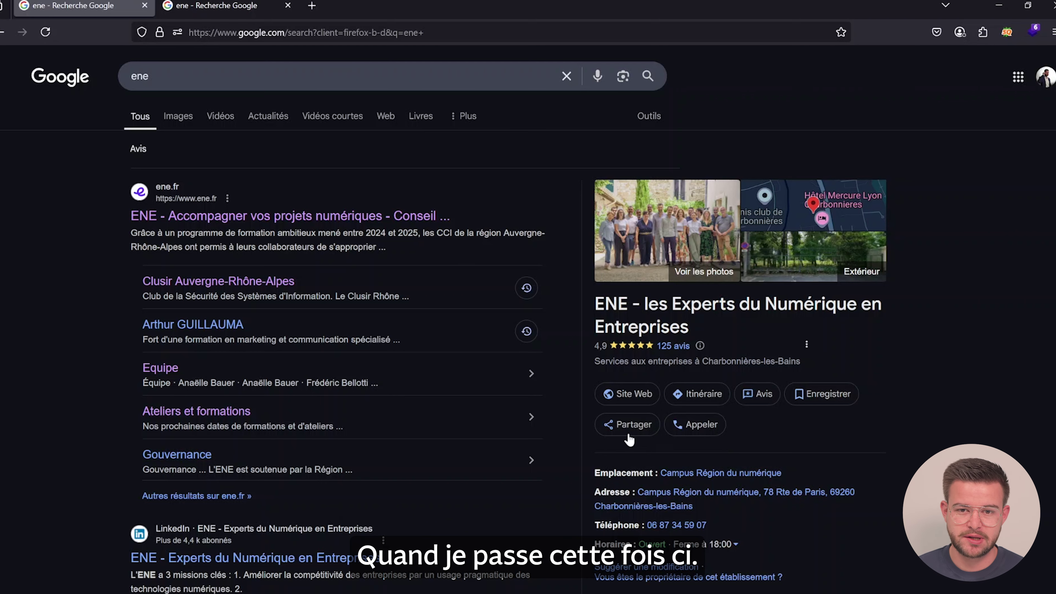
Open the information editor of the managed ENE business profile and open its activity categories for editing
left_click(238, 6)
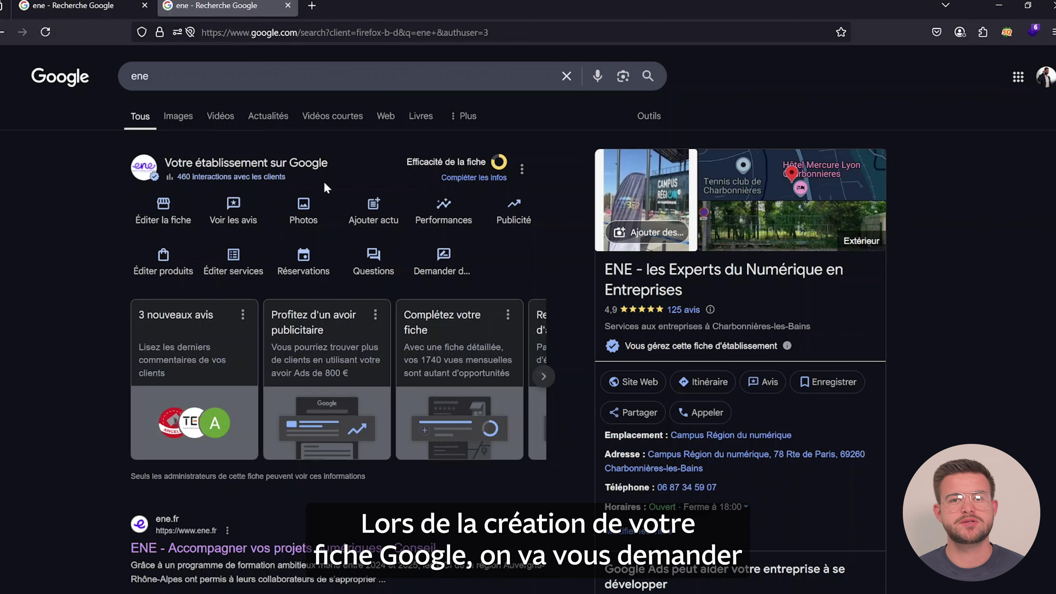
left_click(158, 211)
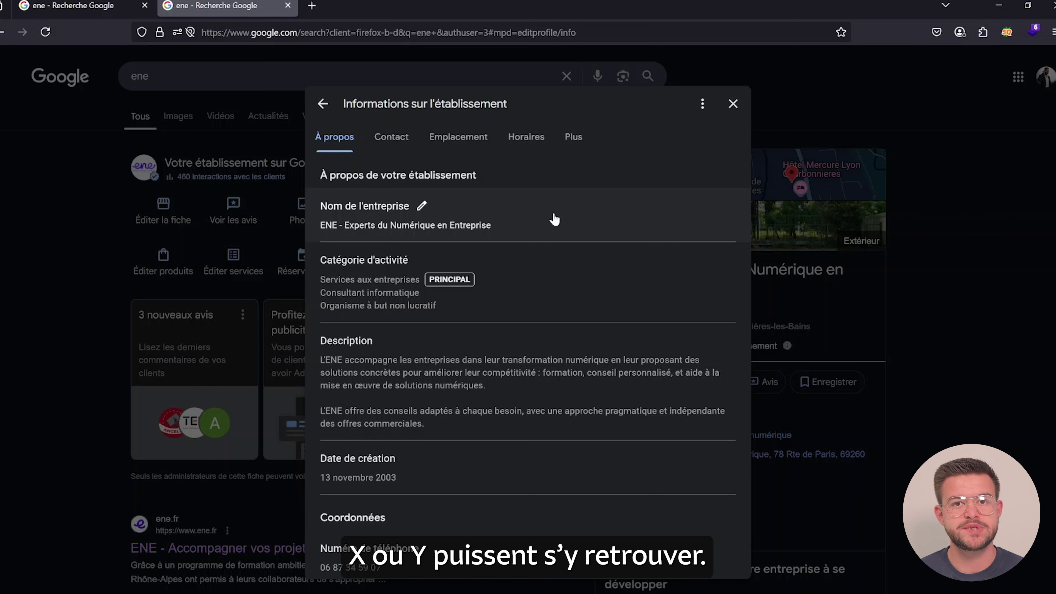
left_click(568, 300)
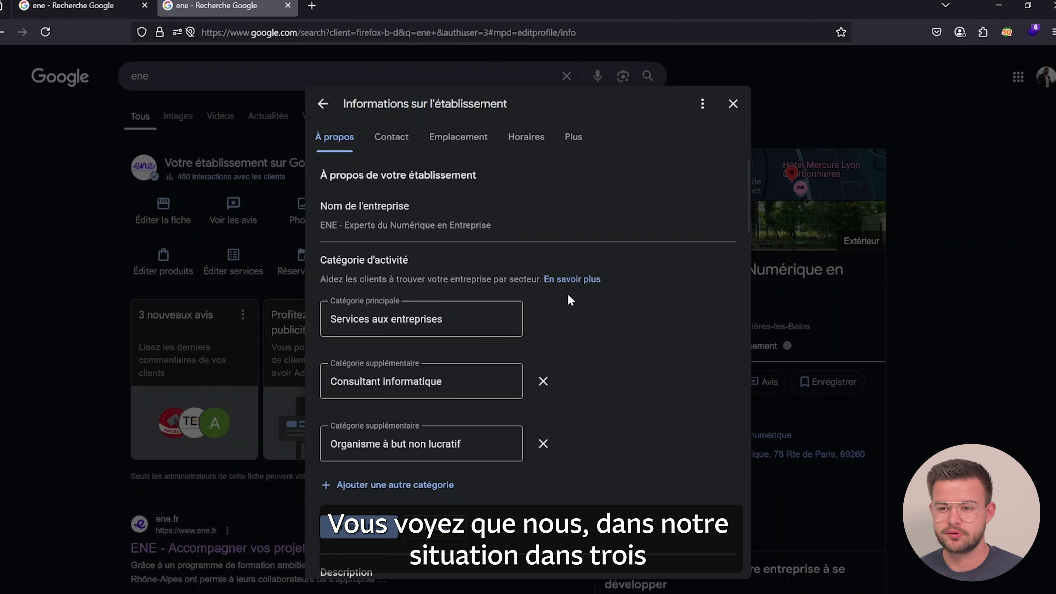
Open the establishment's description for editing and examine its text and character limit
scroll(640, 325, "down", 2)
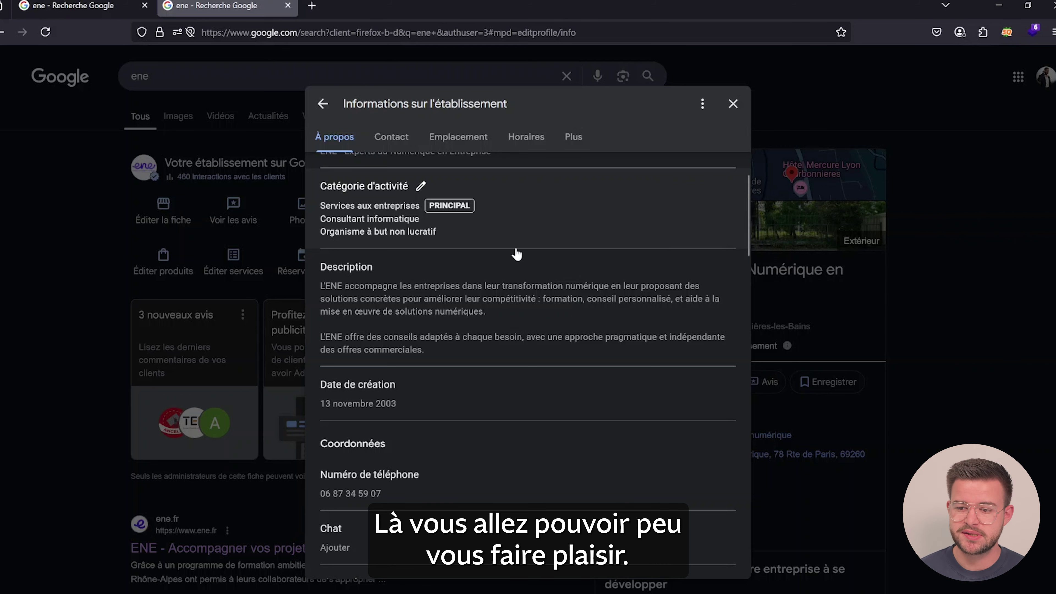
left_click(528, 332)
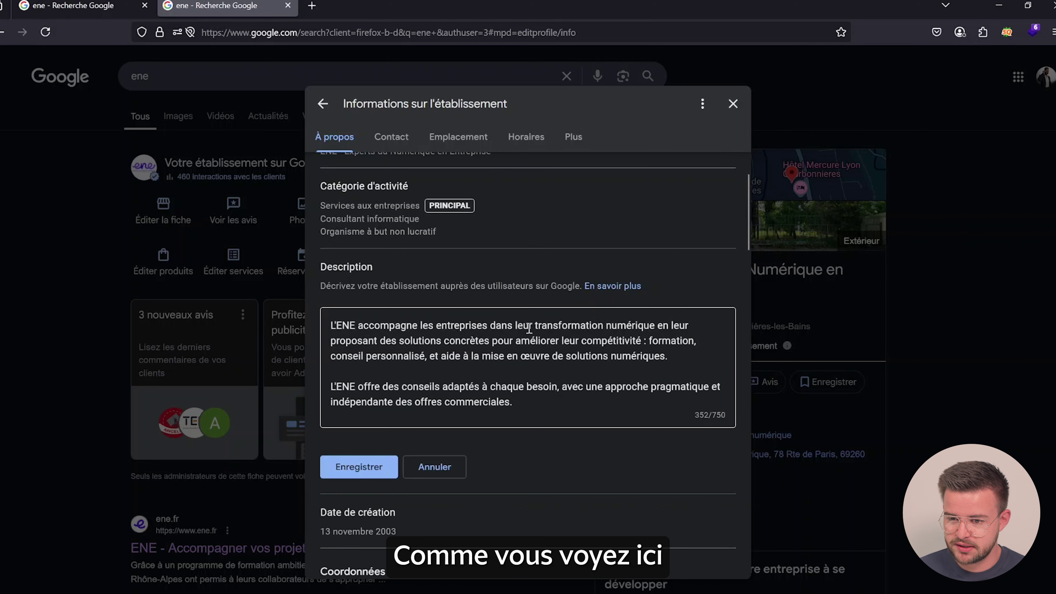
scroll(715, 368, "down", 2)
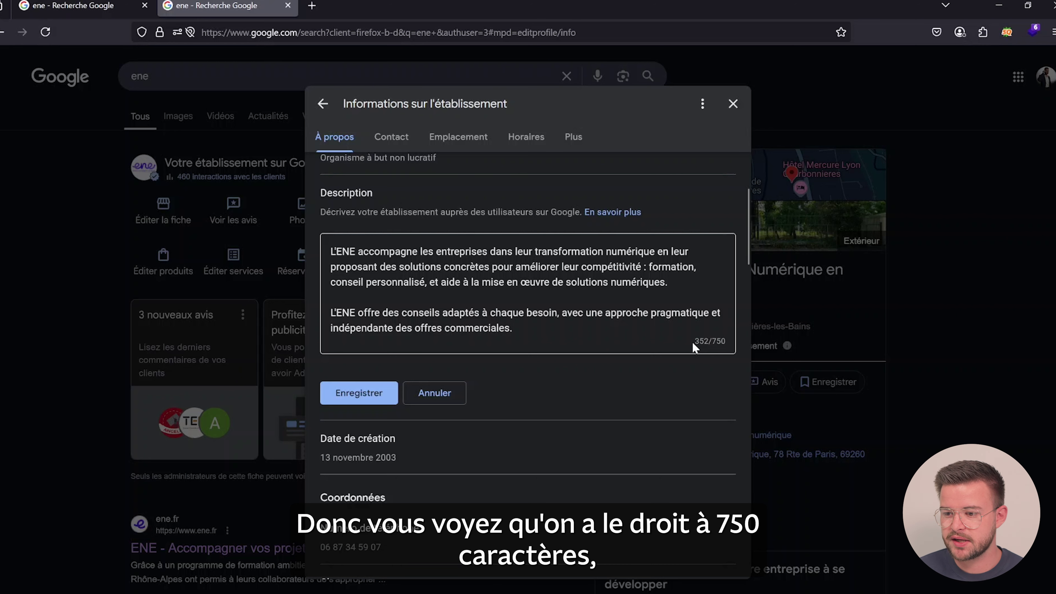
left_click(595, 369)
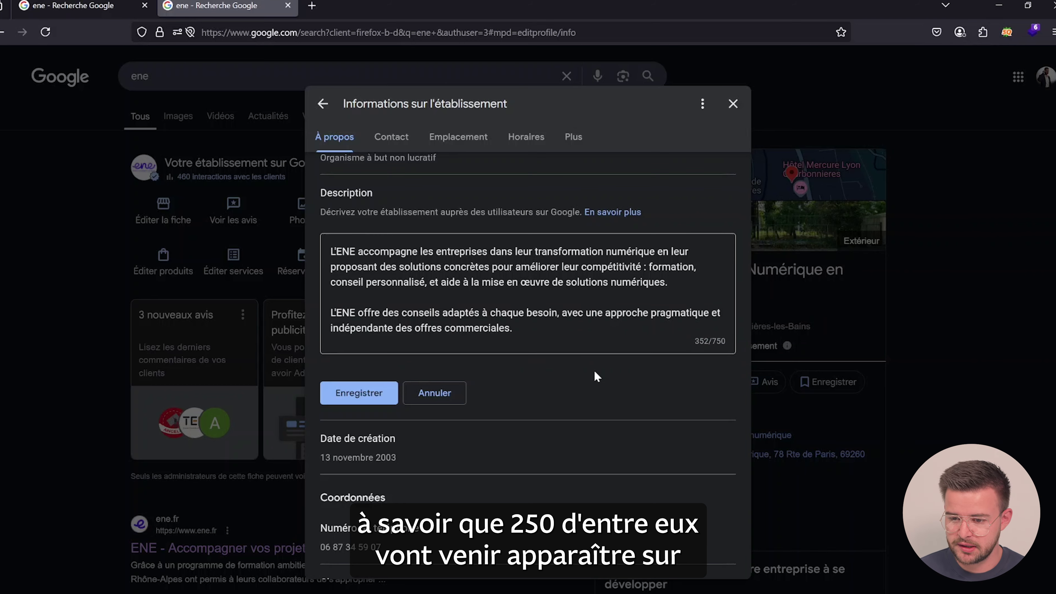
Expand the full business description in the public ENE listing of the other search results page
key("ctrl+shift+Tab")
scroll(637, 349, "down", 7)
scroll(638, 349, "down", 12)
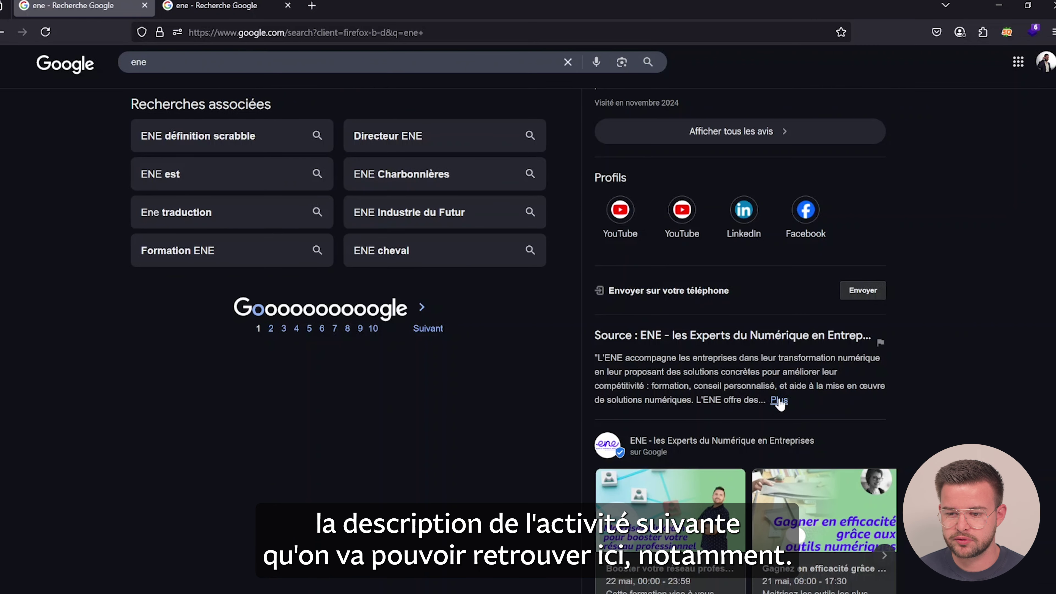
left_click(778, 400)
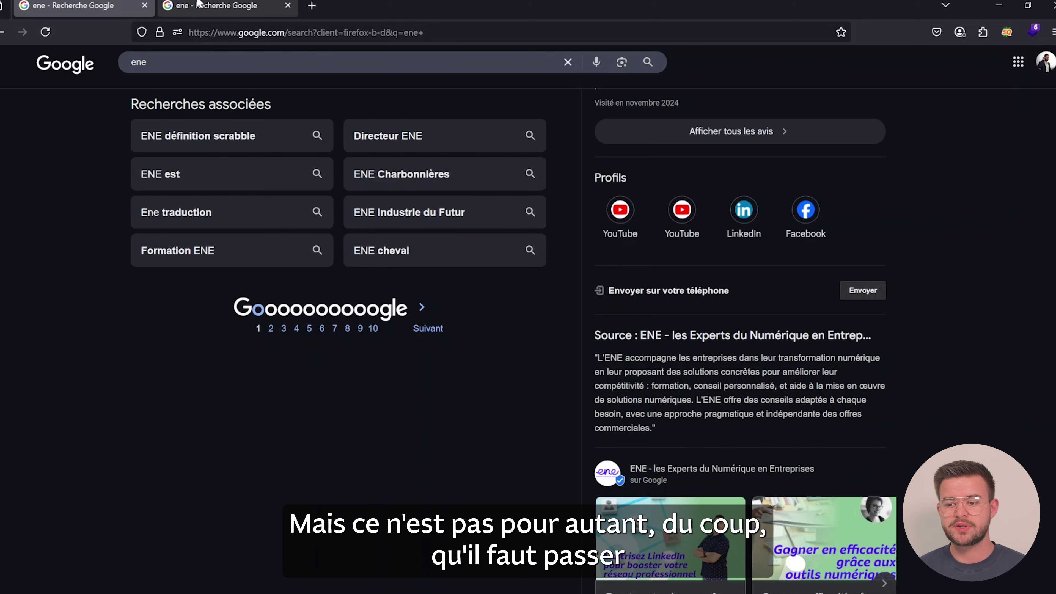
Return to the managed profile's information editor and review the creation date and contact details
left_click(199, 4)
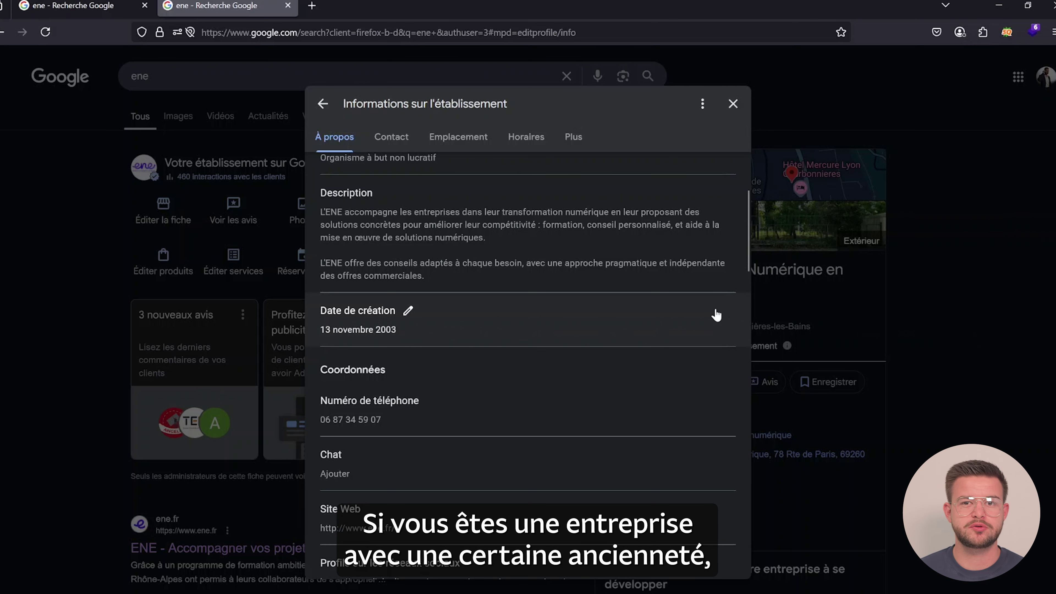
scroll(716, 315, "down", 2)
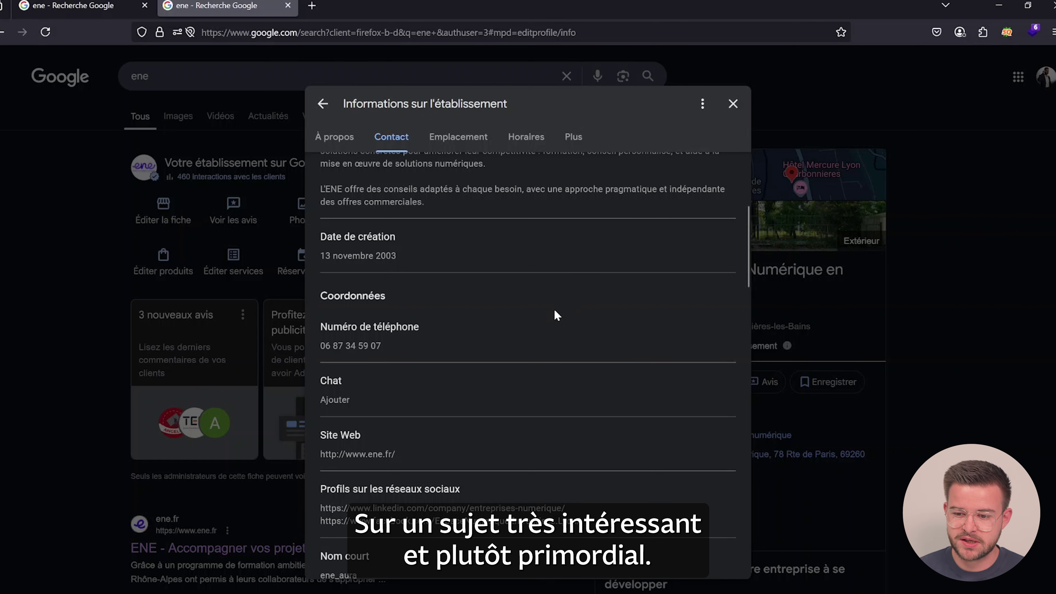
scroll(560, 326, "down", 2)
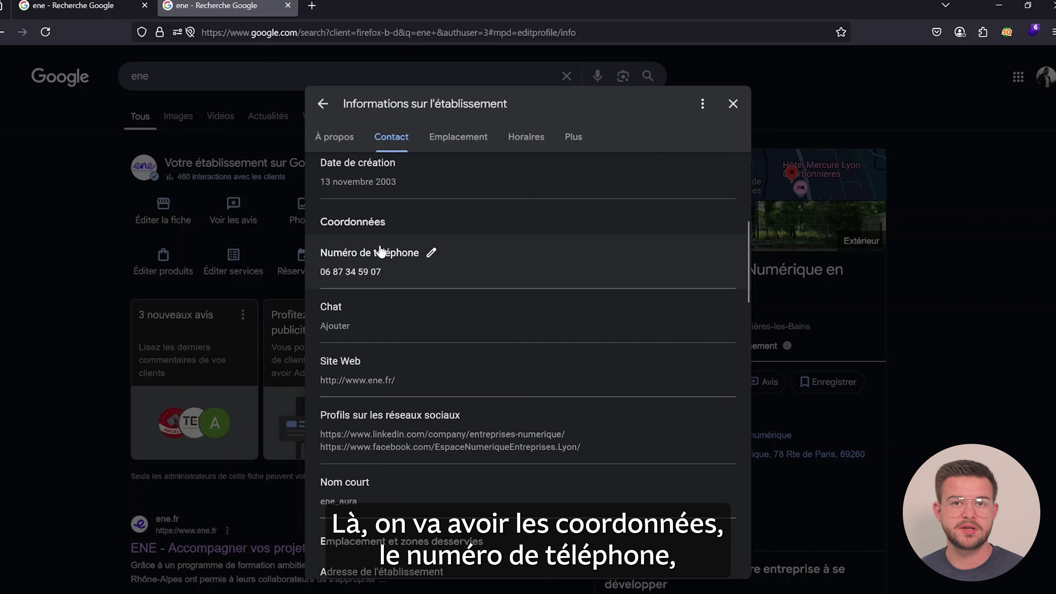
left_click_drag(320, 220, 385, 223)
left_click(444, 230)
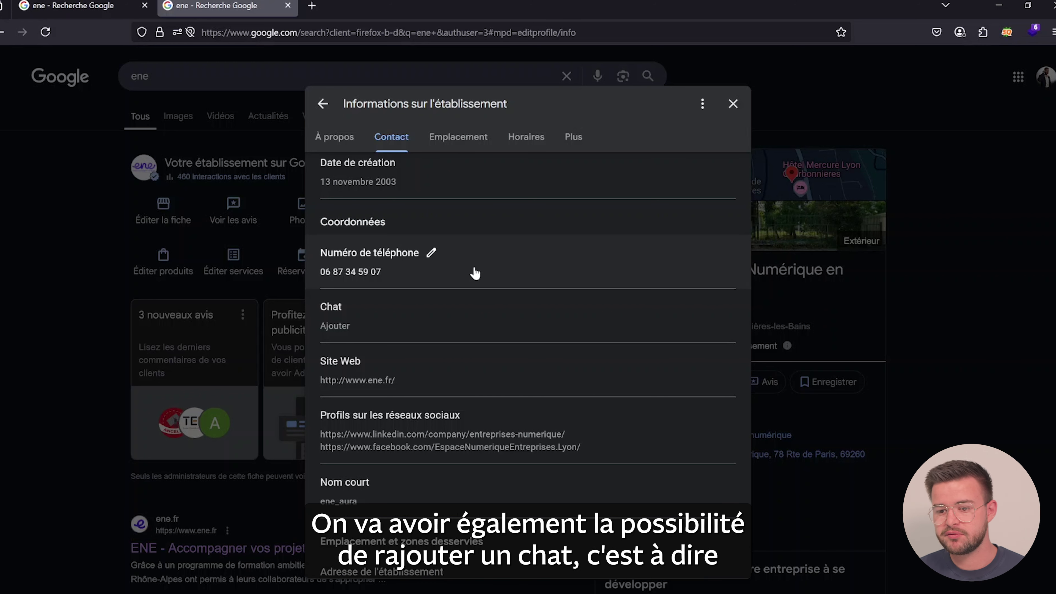
Open the Chat contact settings, examine the messaging types, country codes and phone number field, and cancel the edit
left_click(492, 326)
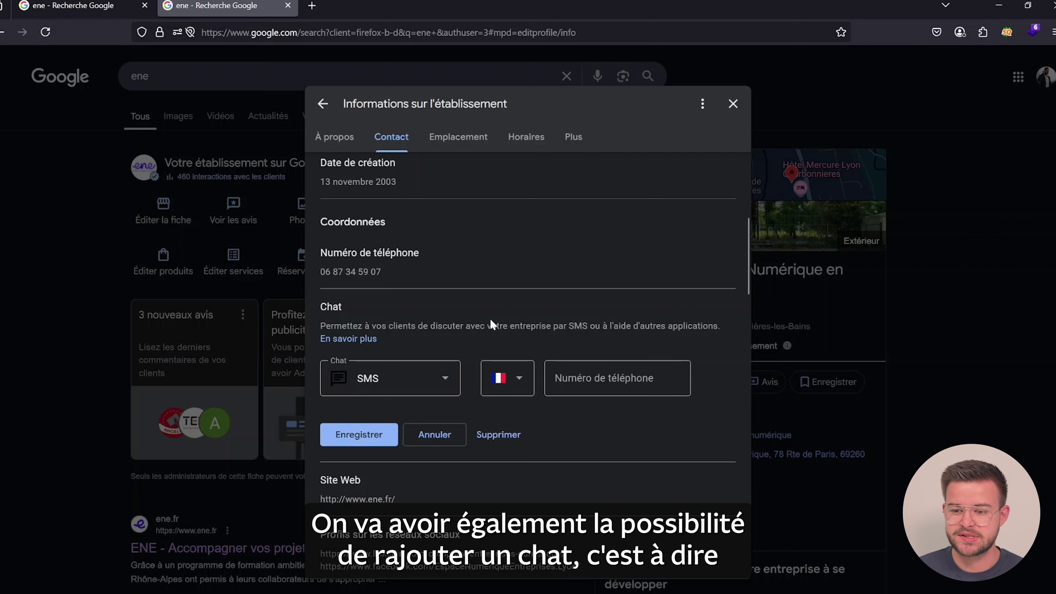
left_click(438, 383)
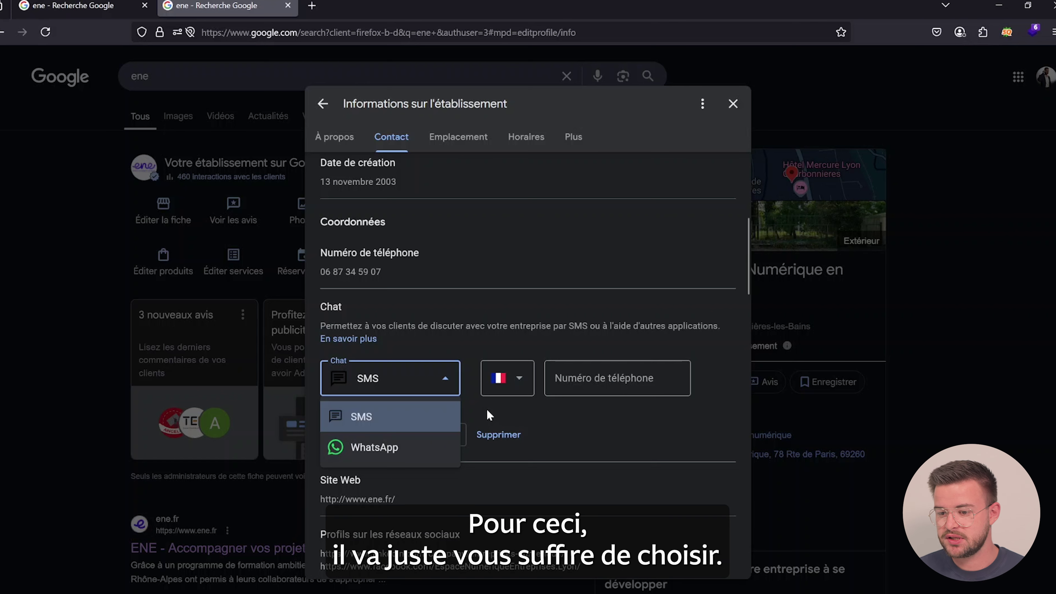
left_click(540, 413)
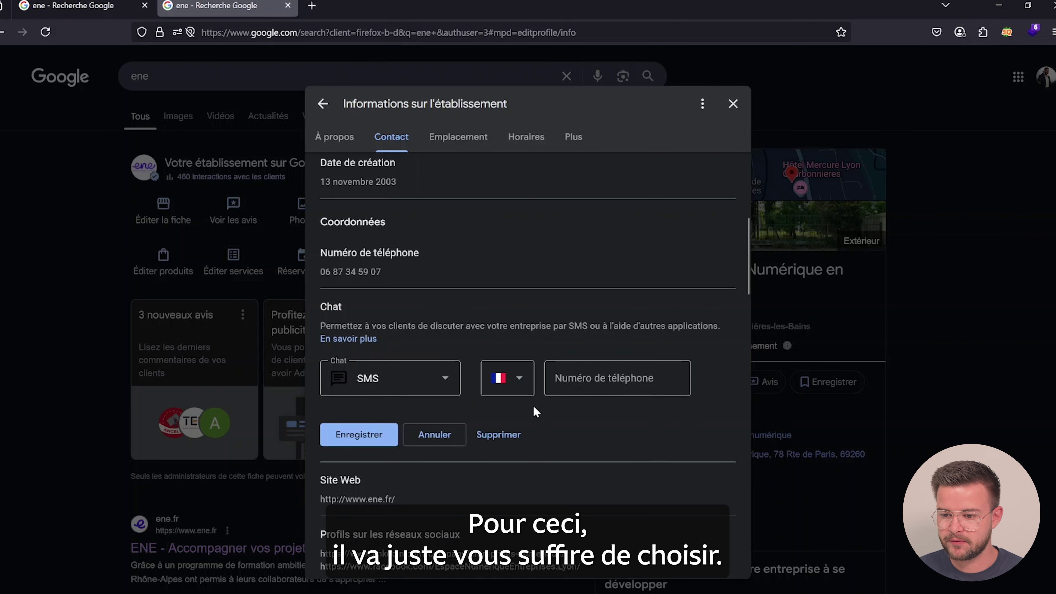
left_click(524, 383)
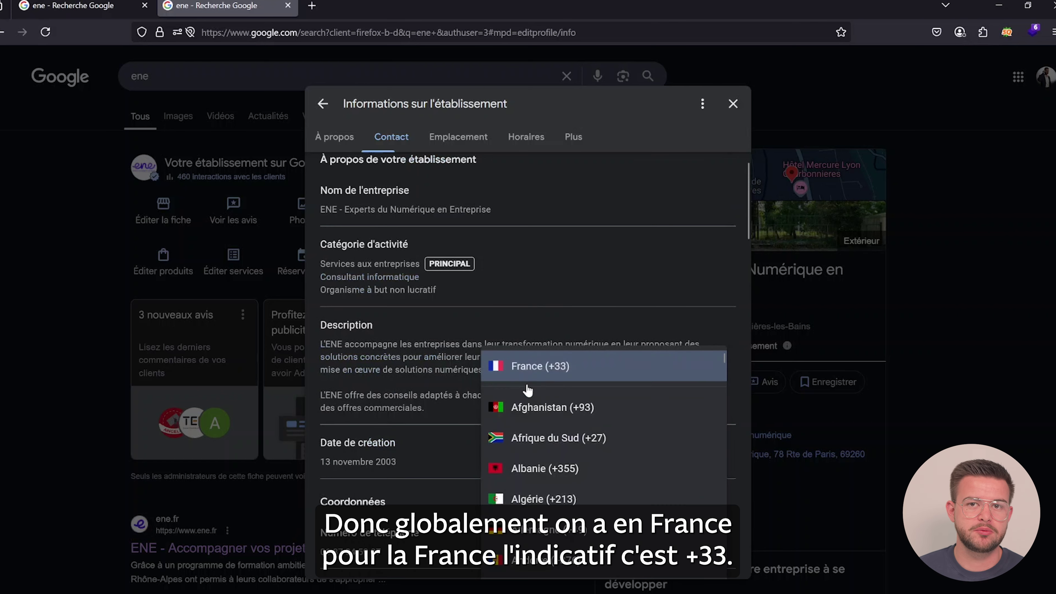
left_click(564, 324)
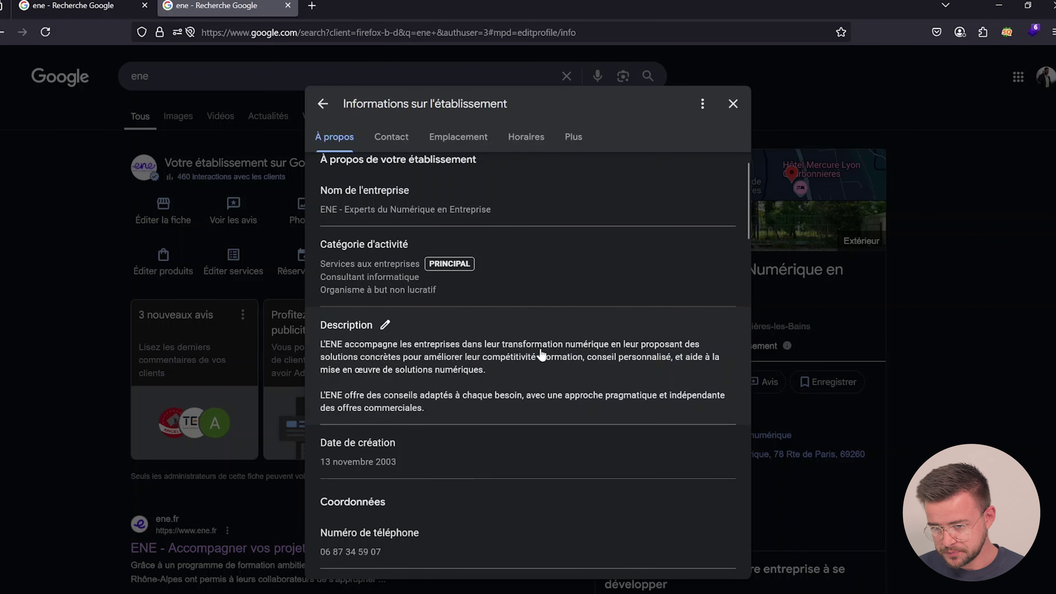
scroll(528, 387, "down", 2)
scroll(512, 458, "down", 4)
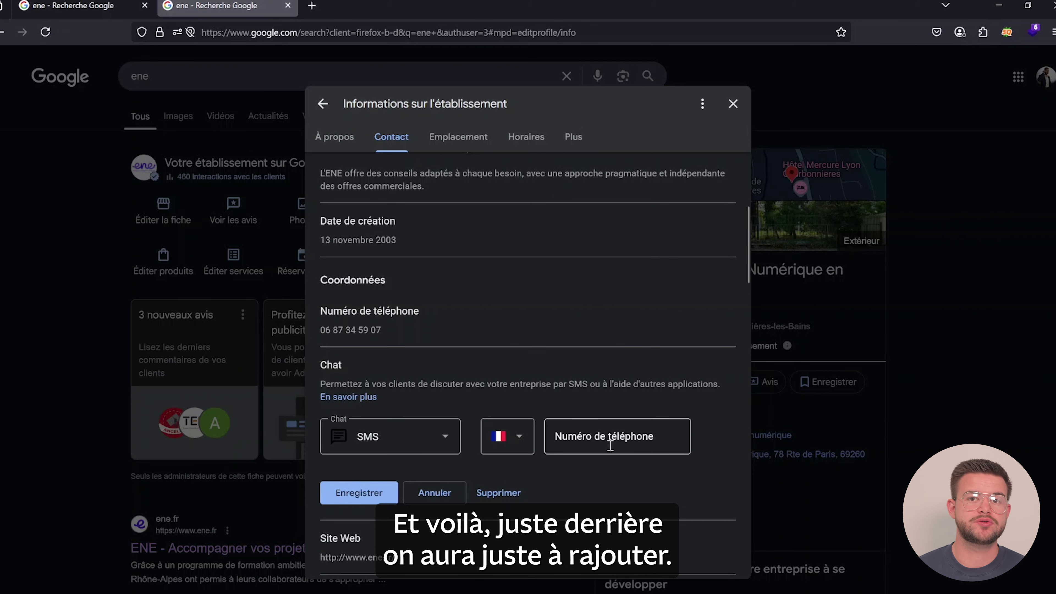
left_click(592, 437)
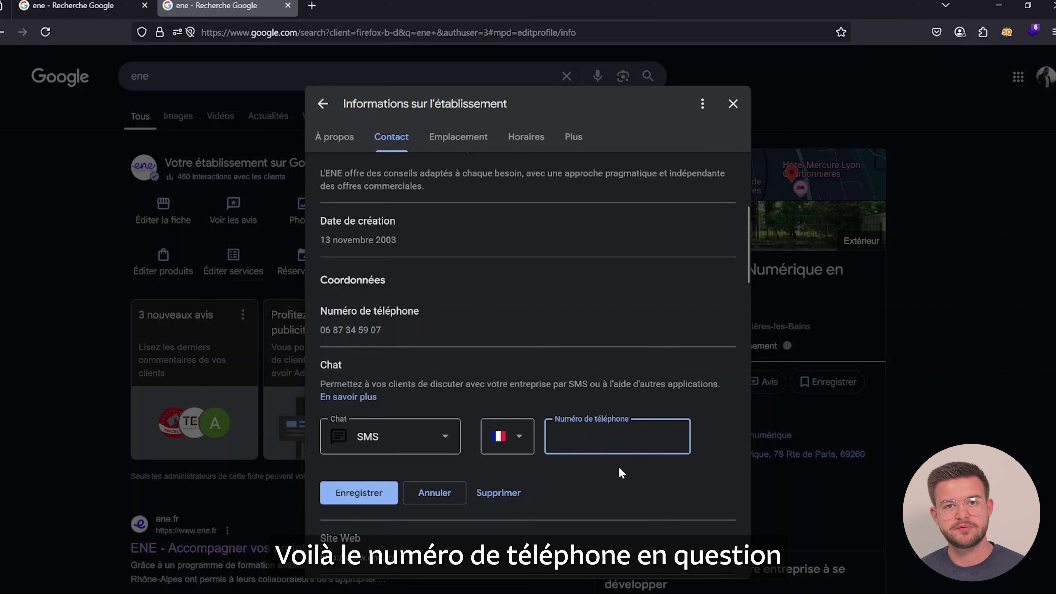
left_click(434, 493)
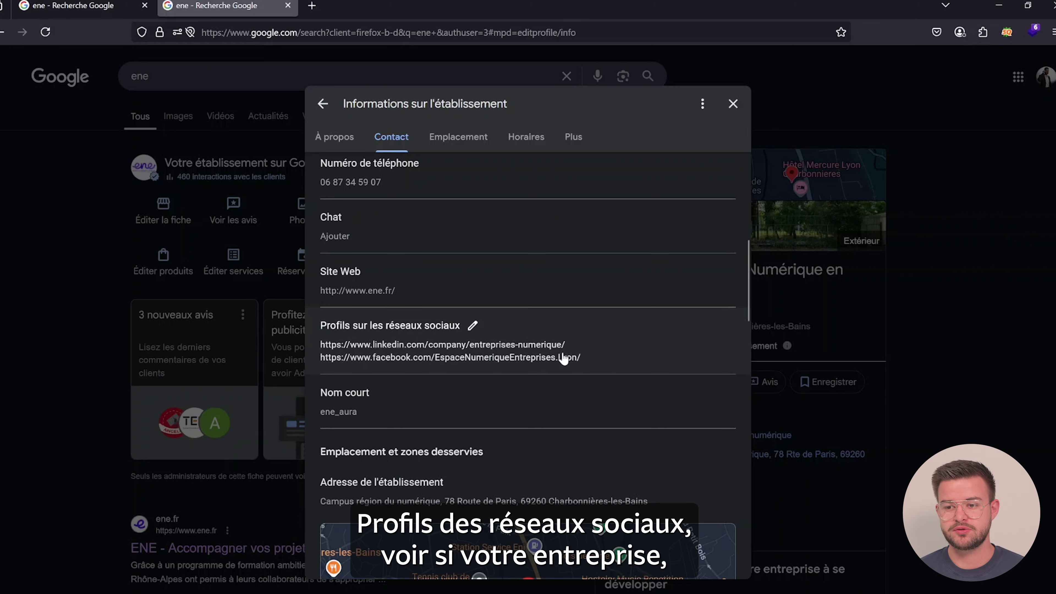
Review the social profiles, examine the establishment's address settings including the option to show the address to users, and cancel the edit
scroll(615, 346, "down", 2)
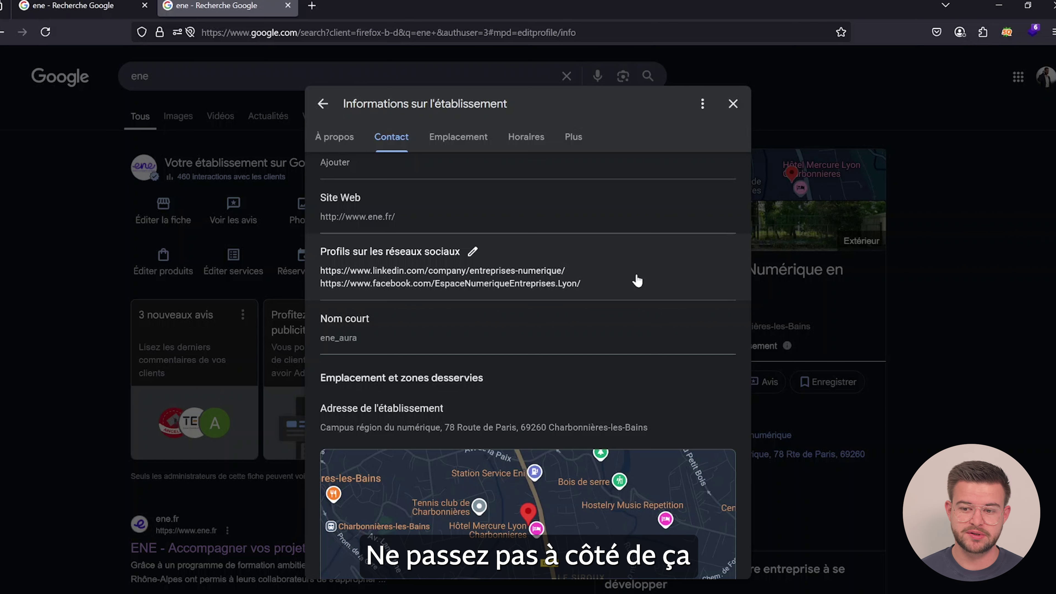
scroll(637, 281, "down", 3)
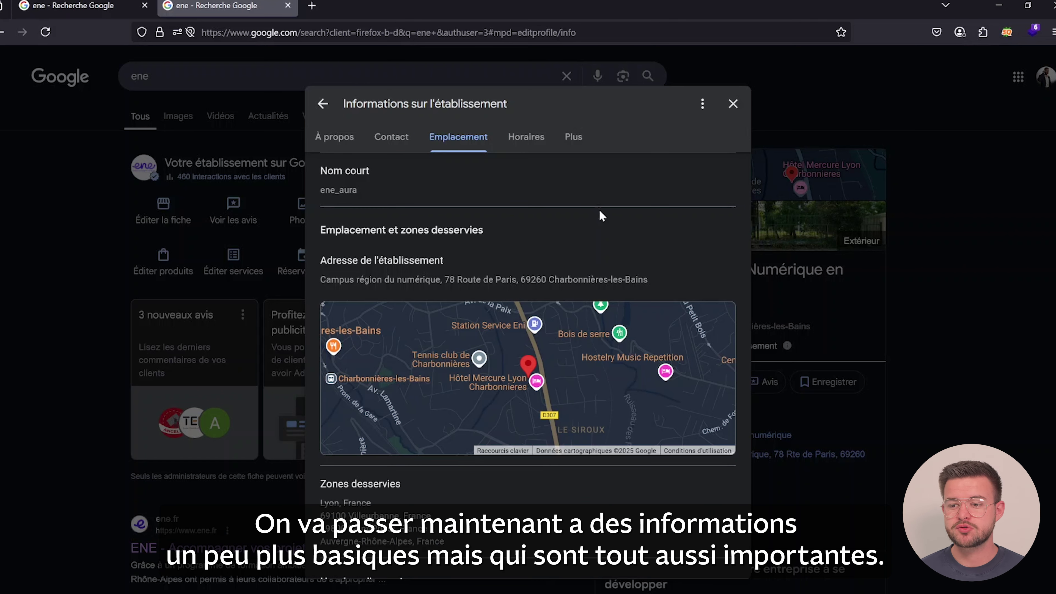
scroll(599, 209, "down", 2)
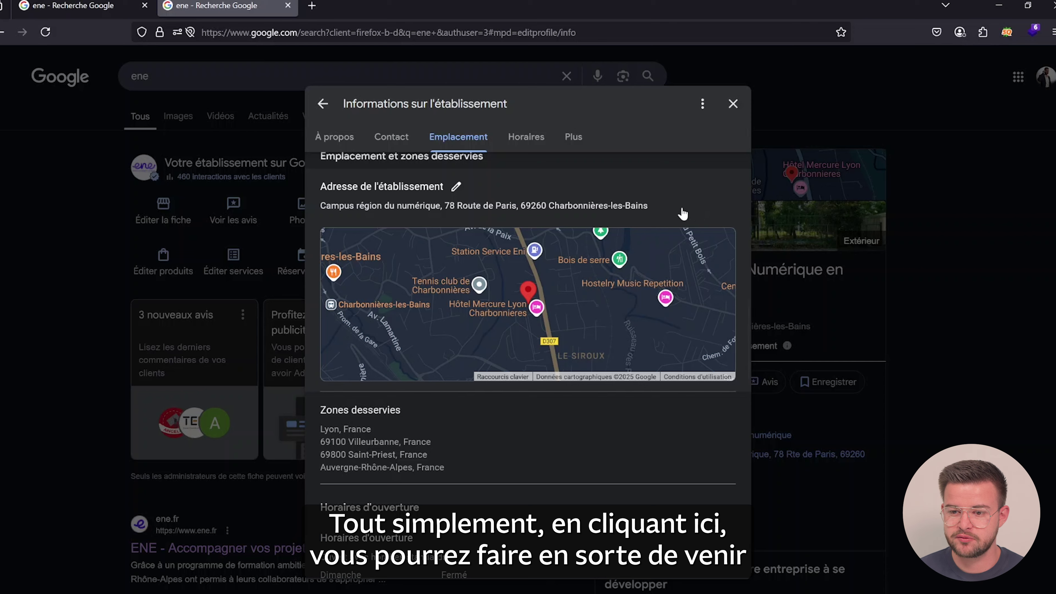
left_click(456, 186)
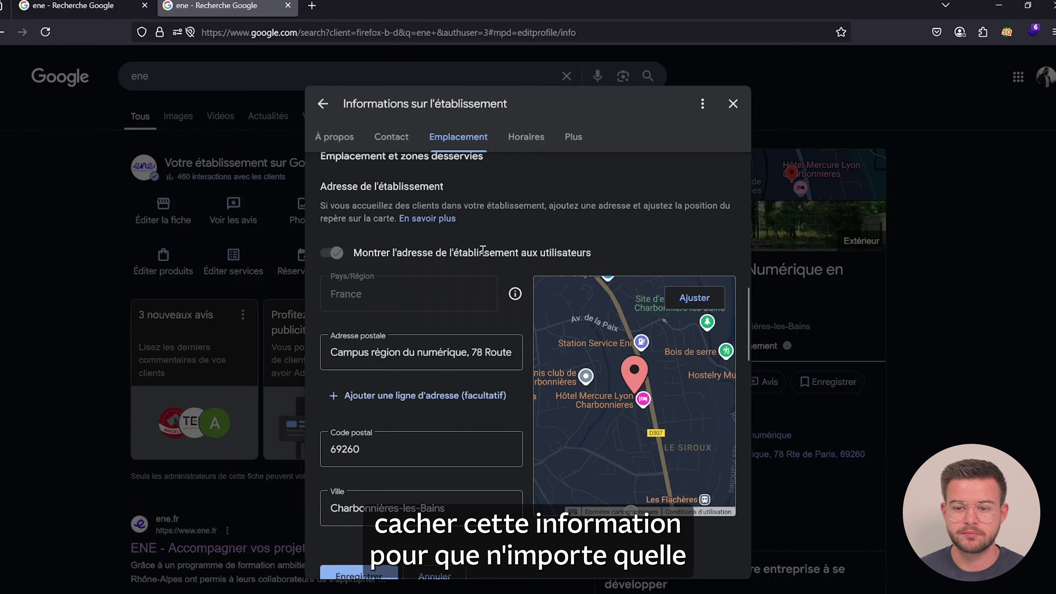
left_click(432, 576)
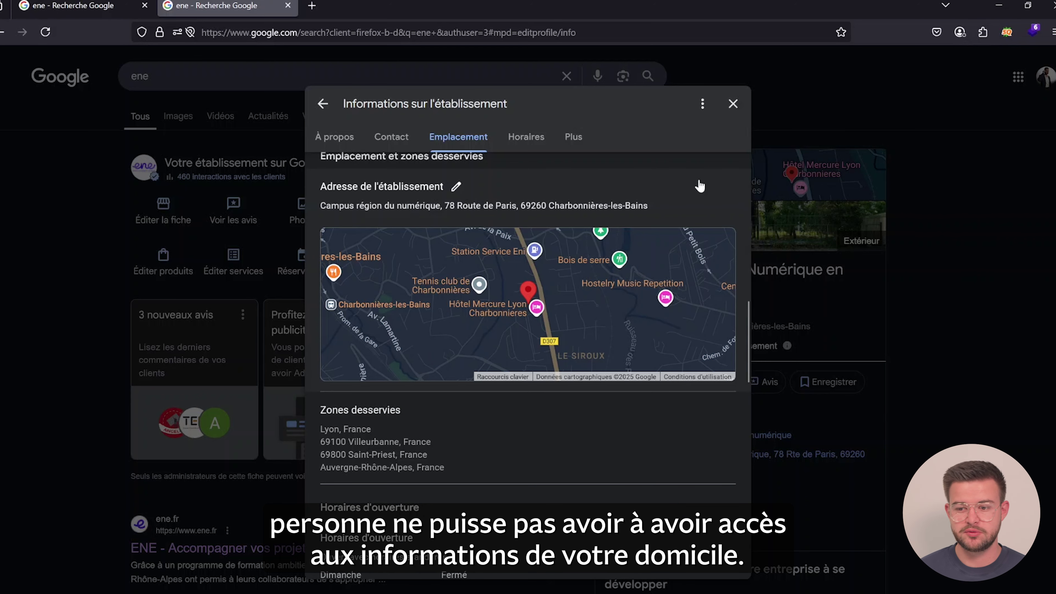
Open the establishment's served areas for editing and examine the selected and suggested zones
scroll(698, 184, "down", 5)
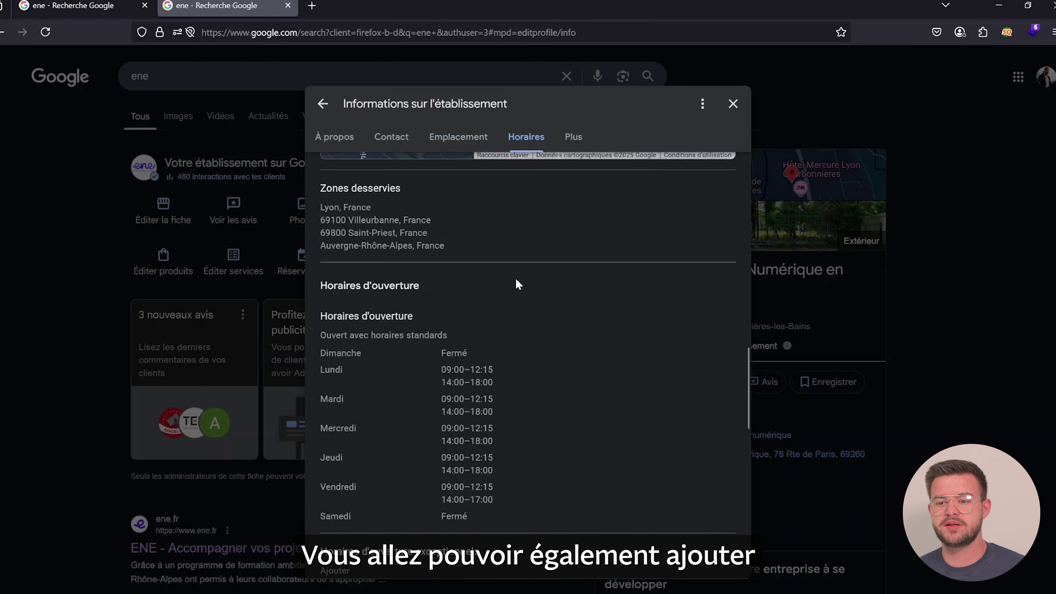
mouse_move(471, 240)
left_click(469, 232)
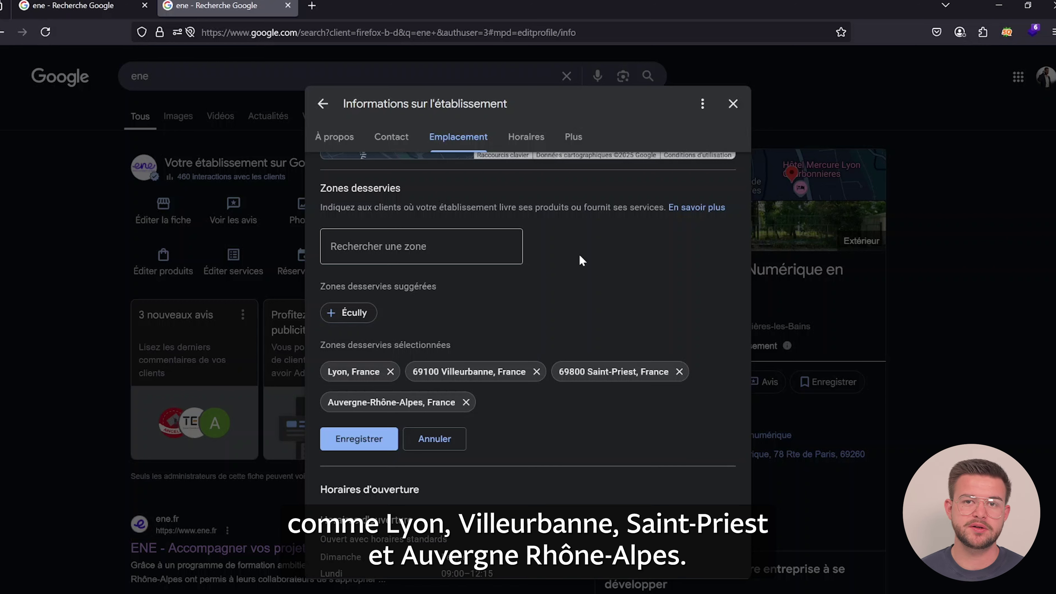
Open the standard opening hours for editing, examine the opening status options and daily time slots, and cancel the edit
scroll(580, 253, "down", 5)
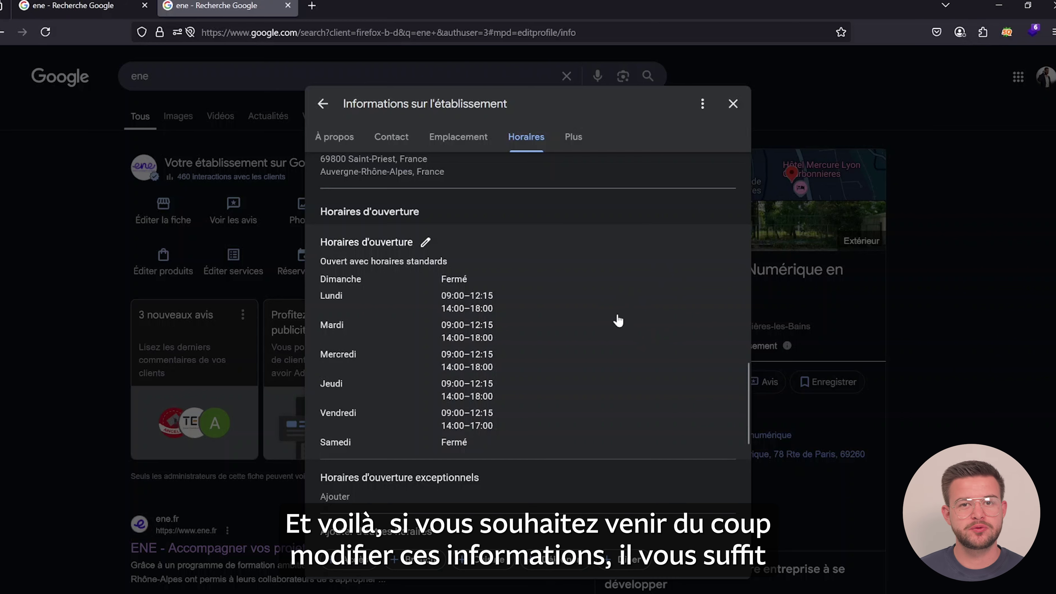
left_click(600, 320)
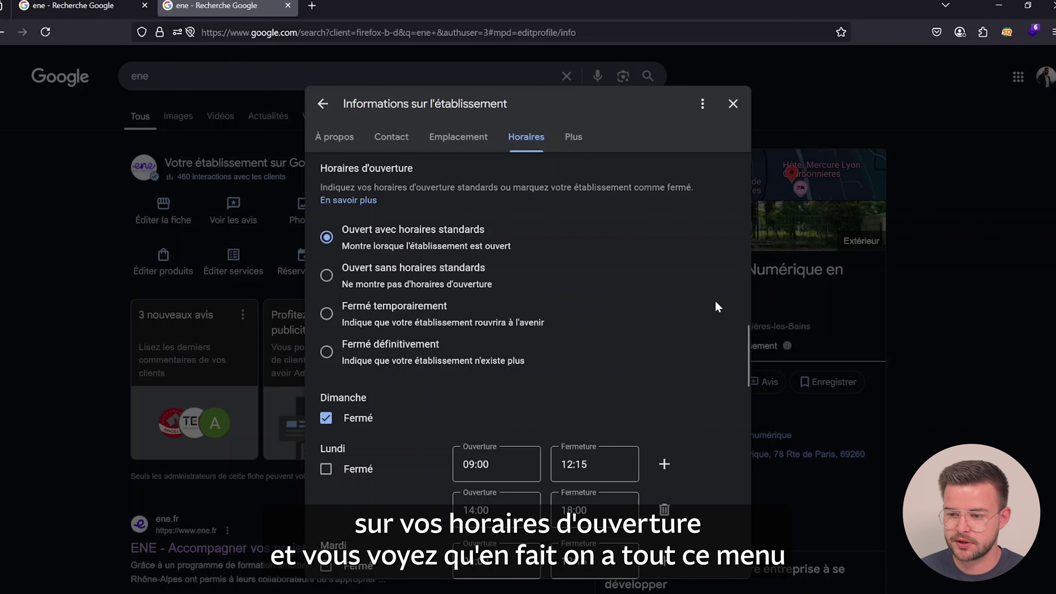
scroll(719, 307, "down", 7)
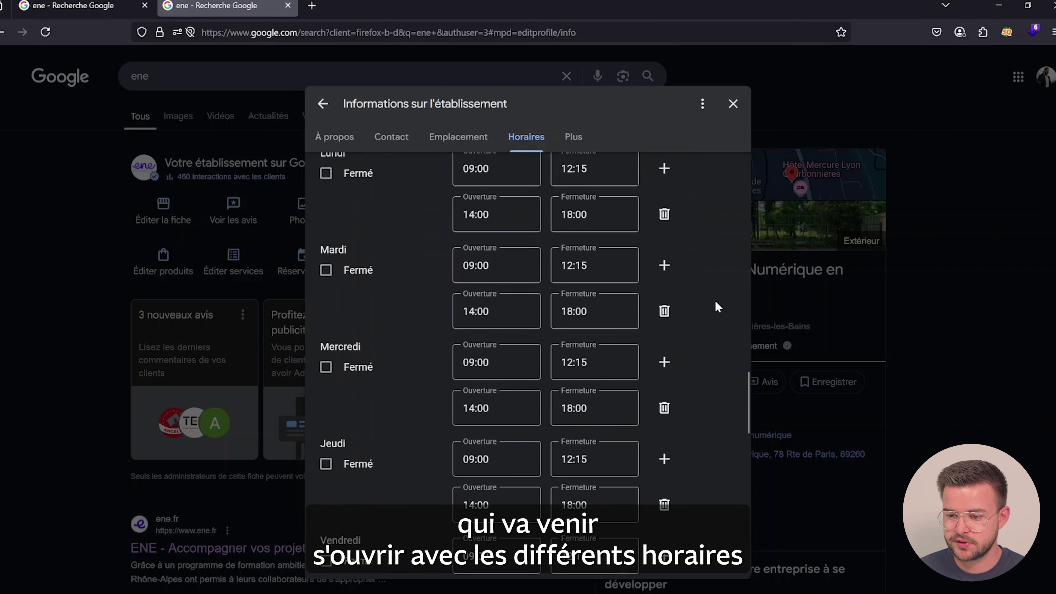
scroll(718, 307, "down", 3)
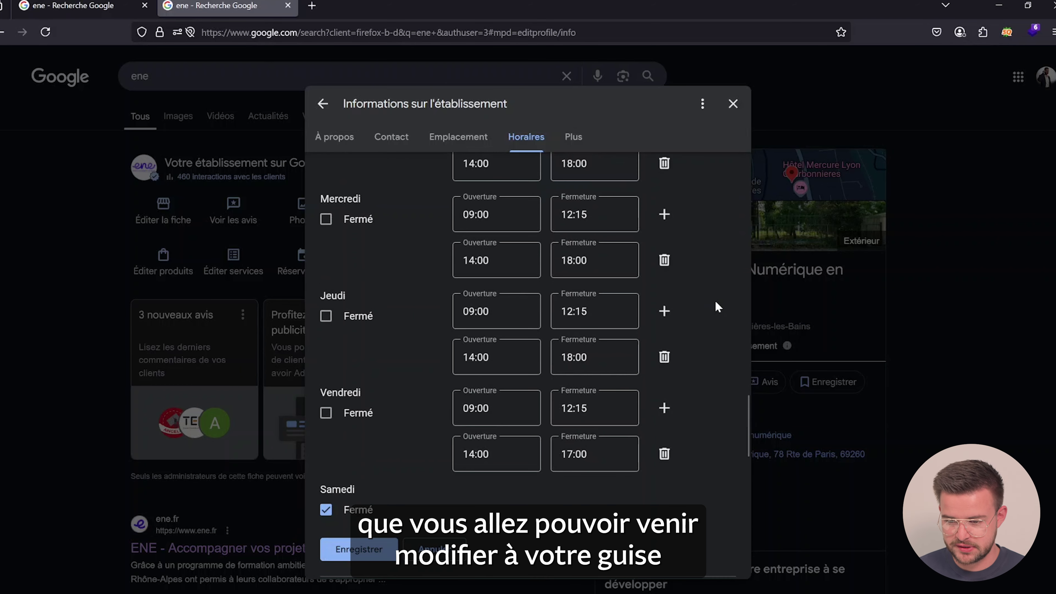
scroll(665, 306, "down", 2)
left_click(438, 469)
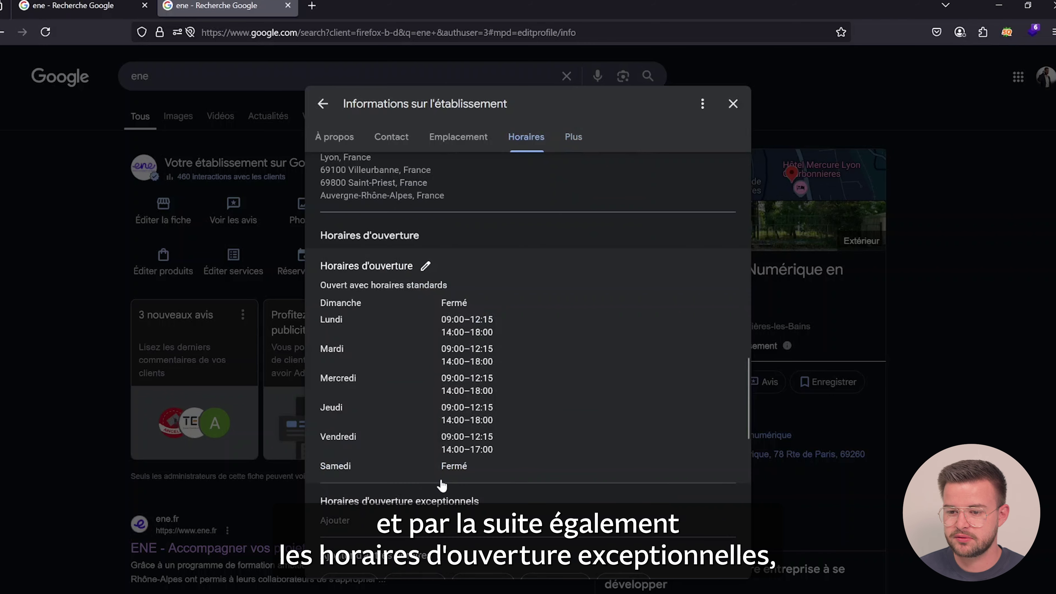
Open the exceptional opening hours to examine the public holidays, and review the additional hours types
scroll(499, 437, "down", 2)
left_click(488, 444)
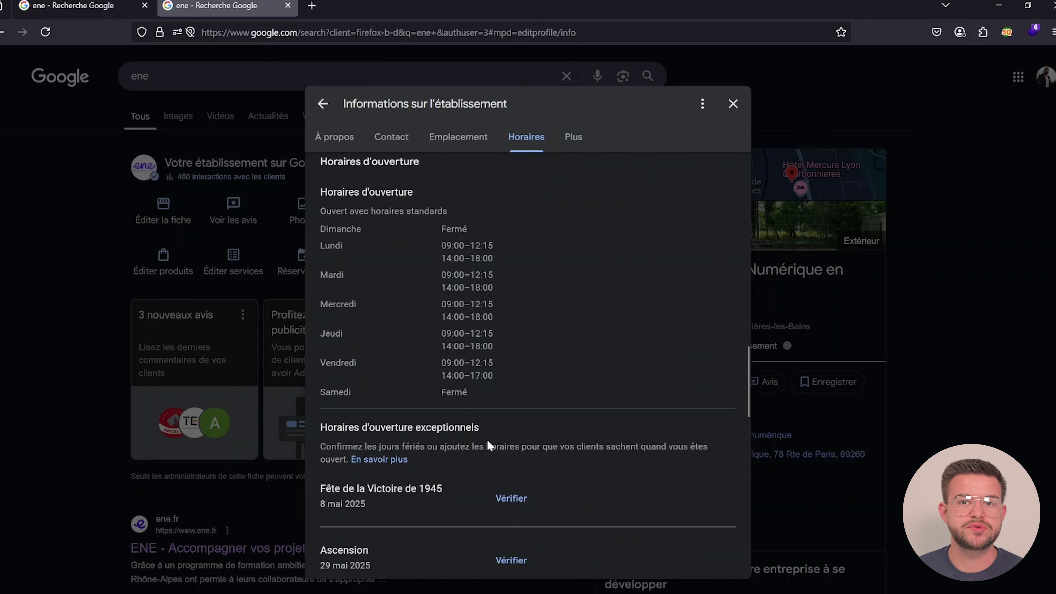
scroll(487, 439, "down", 5)
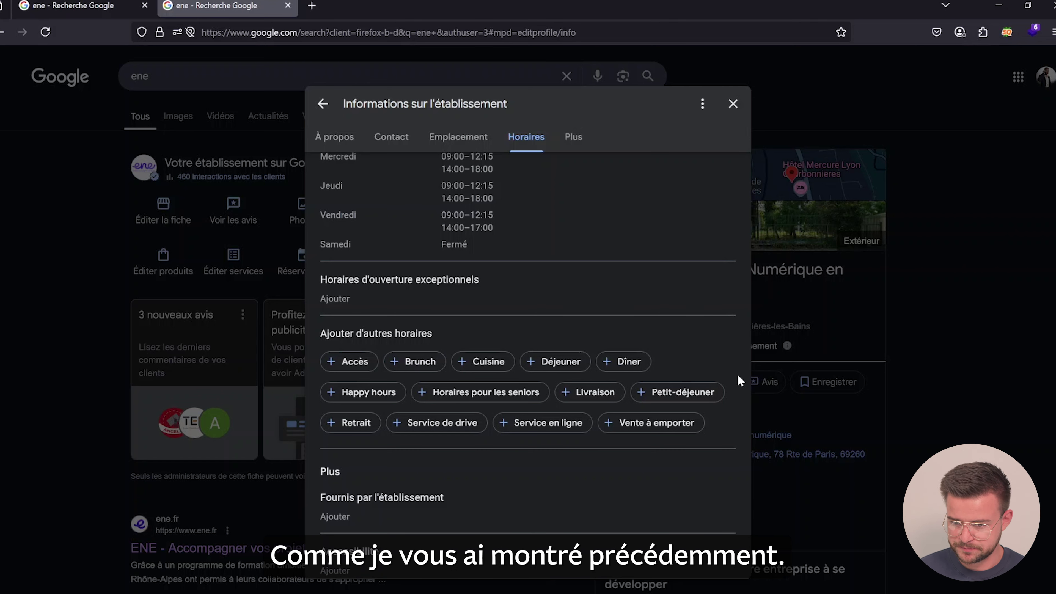
Open the additional "Cuisine" hours to examine the closed option for each day, and review the "Plus" attribute section
left_click(498, 366)
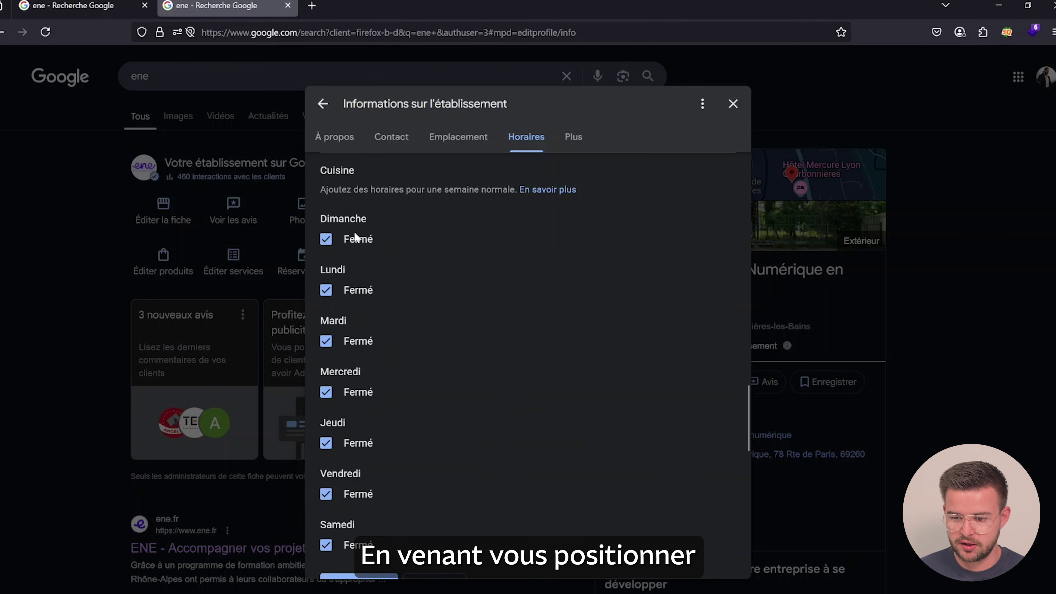
scroll(401, 271, "down", 2)
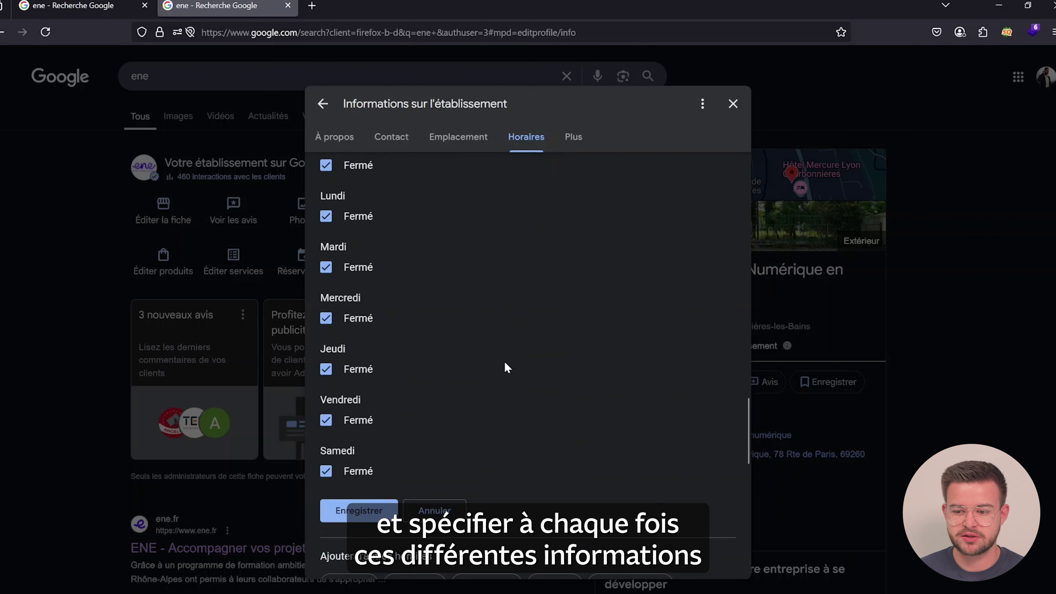
scroll(709, 205, "down", 5)
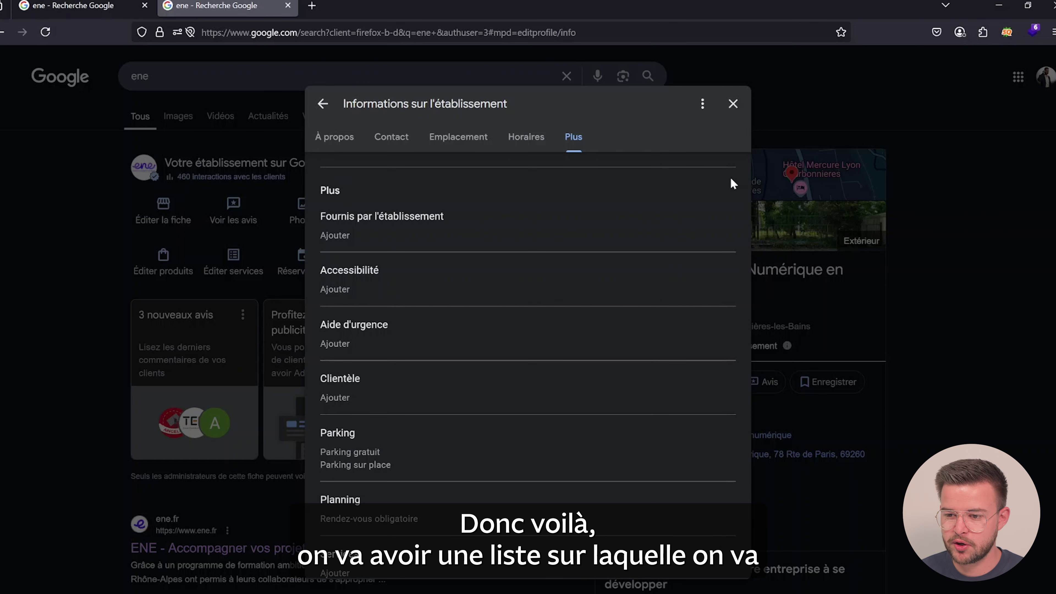
Examine the "Fournis par l'établissement" attribute, cancel its edit, and open the accessibility attributes
left_click(495, 240)
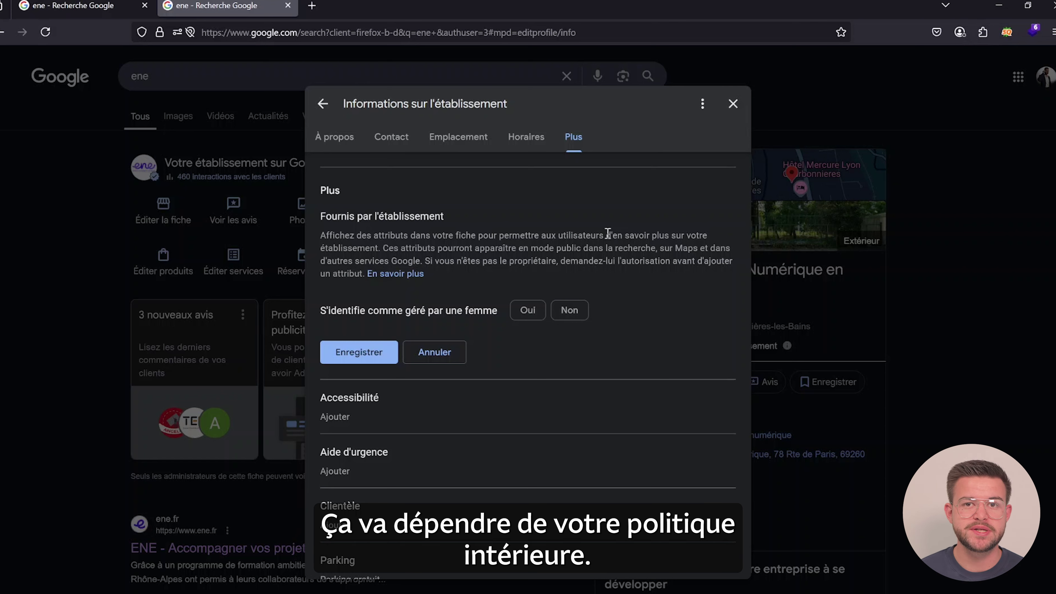
left_click(461, 359)
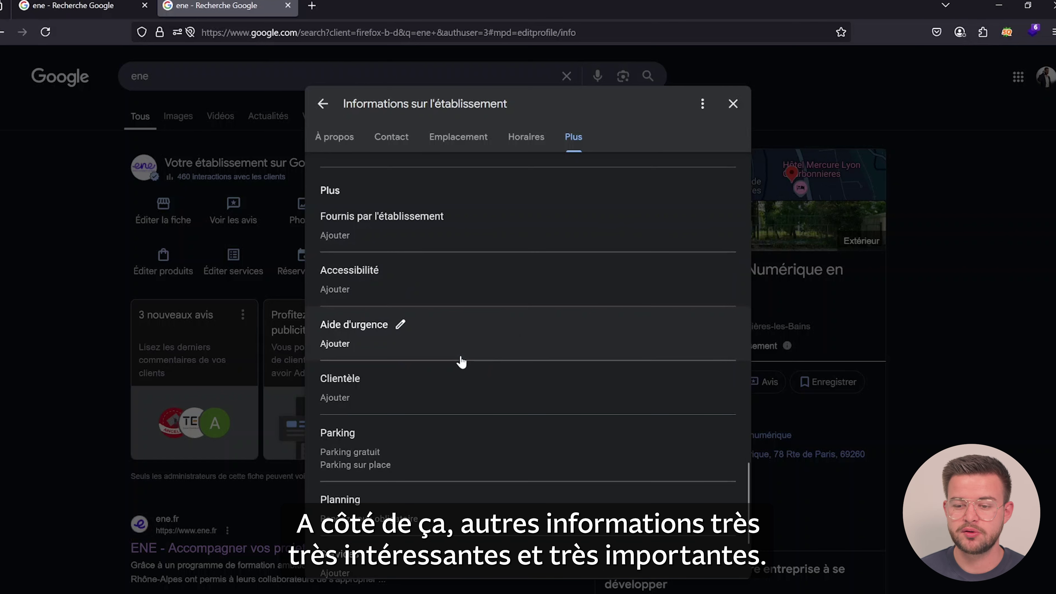
left_click(498, 279)
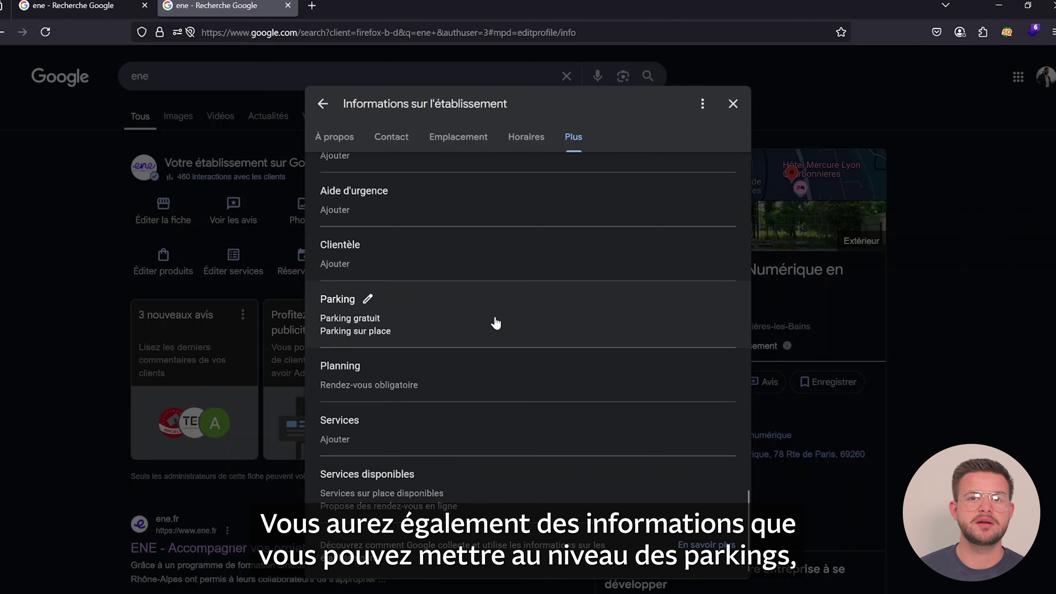
Open the parking attributes for editing, examine the covered, free, paid, street and on-site options, and cancel the edit
left_click(496, 320)
scroll(636, 333, "down", 4)
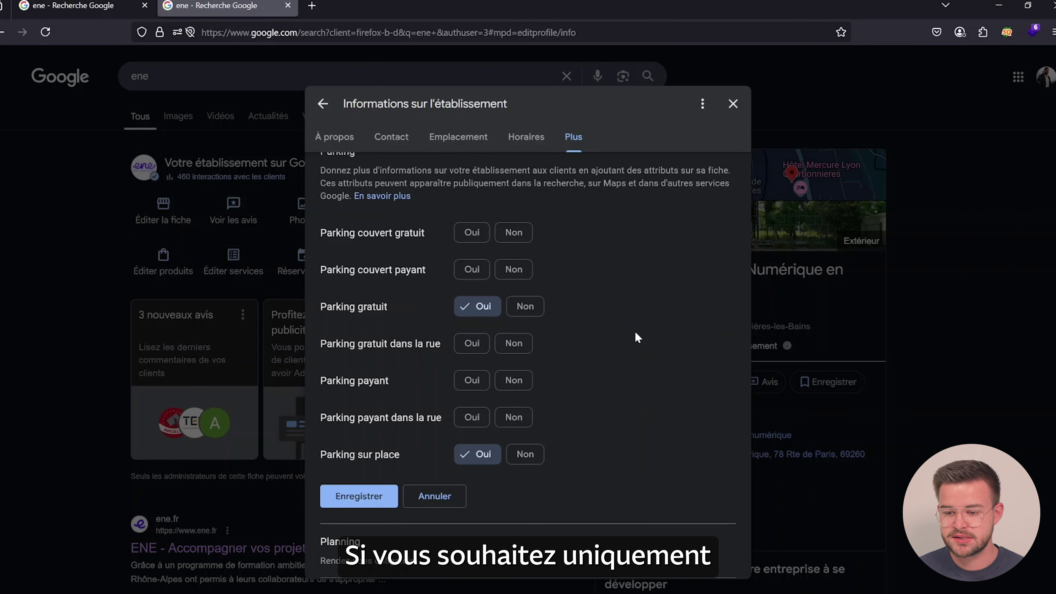
left_click(437, 498)
Examine the available services attributes for online appointments and on-site services, and close the establishment information
left_click(450, 385)
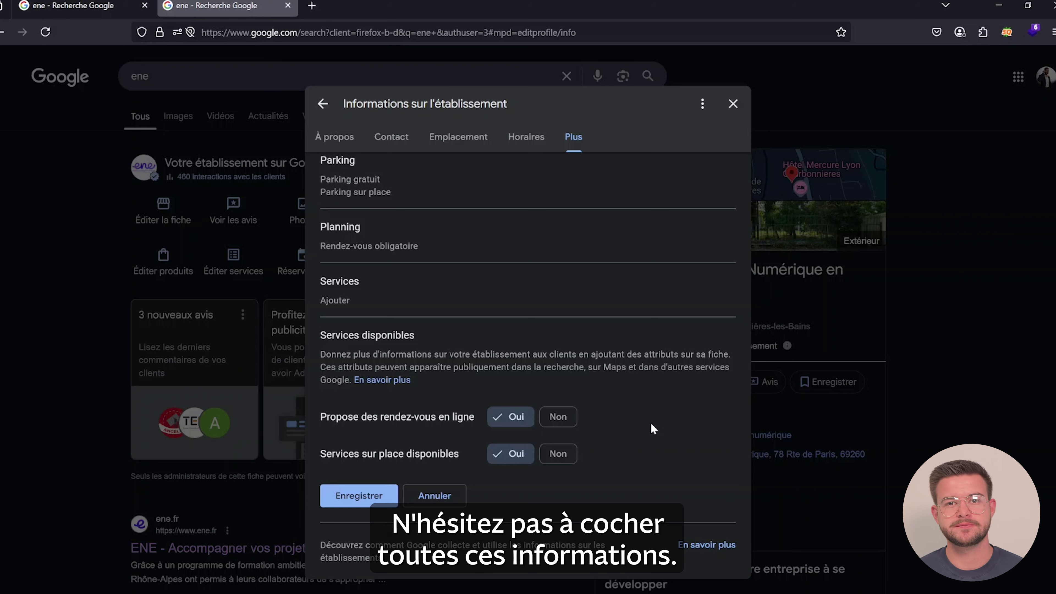
left_click(981, 280)
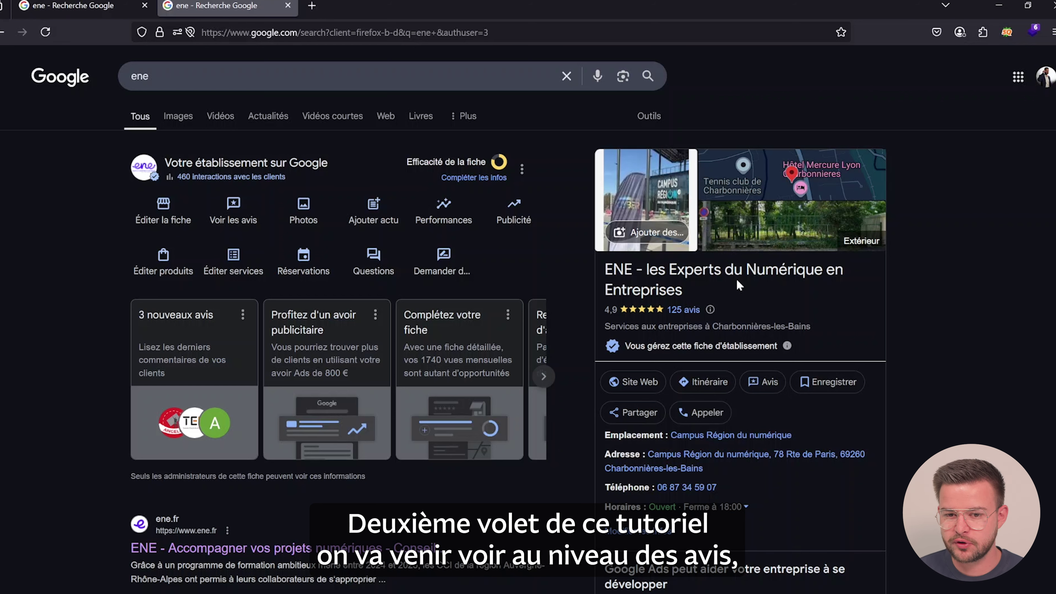
Open the business profile's customer reviews, and view the photos featured on the profile
left_click(235, 204)
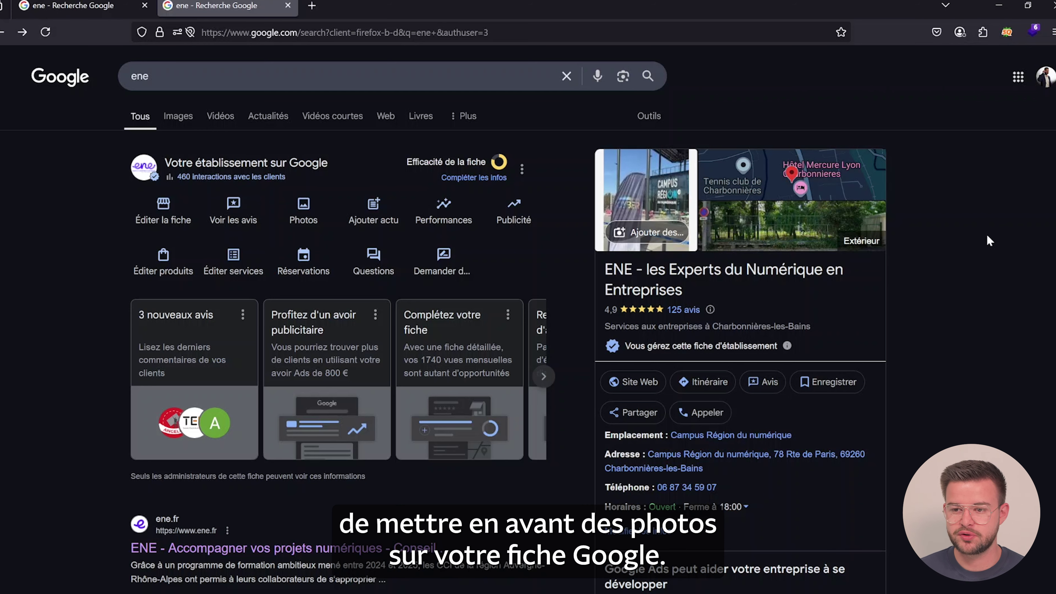
left_click(663, 183)
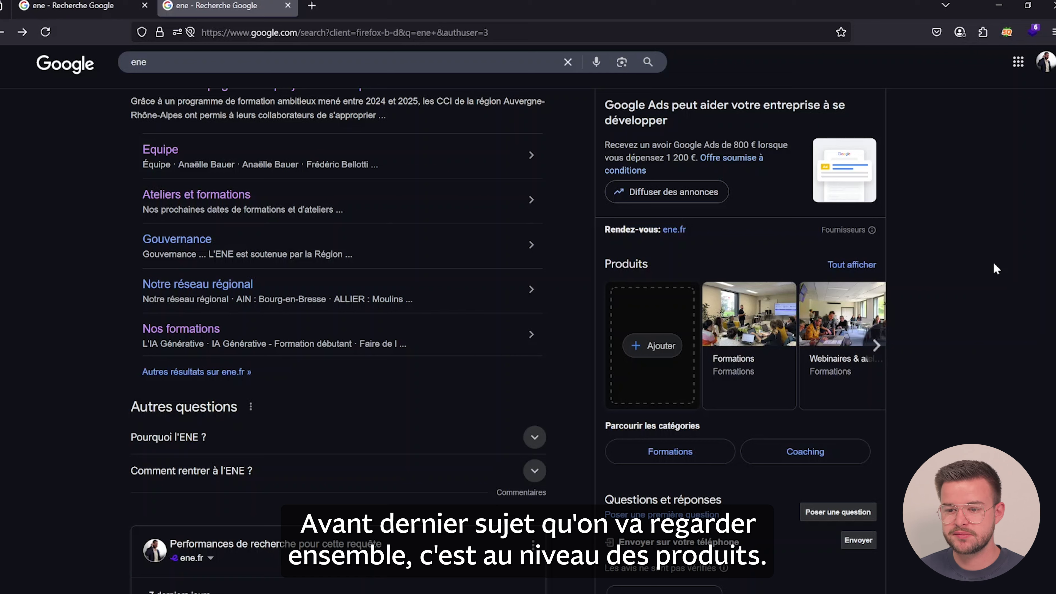
Show all products of the business, open the "Formations" product, and examine its linked page on the ENE website
left_click(864, 265)
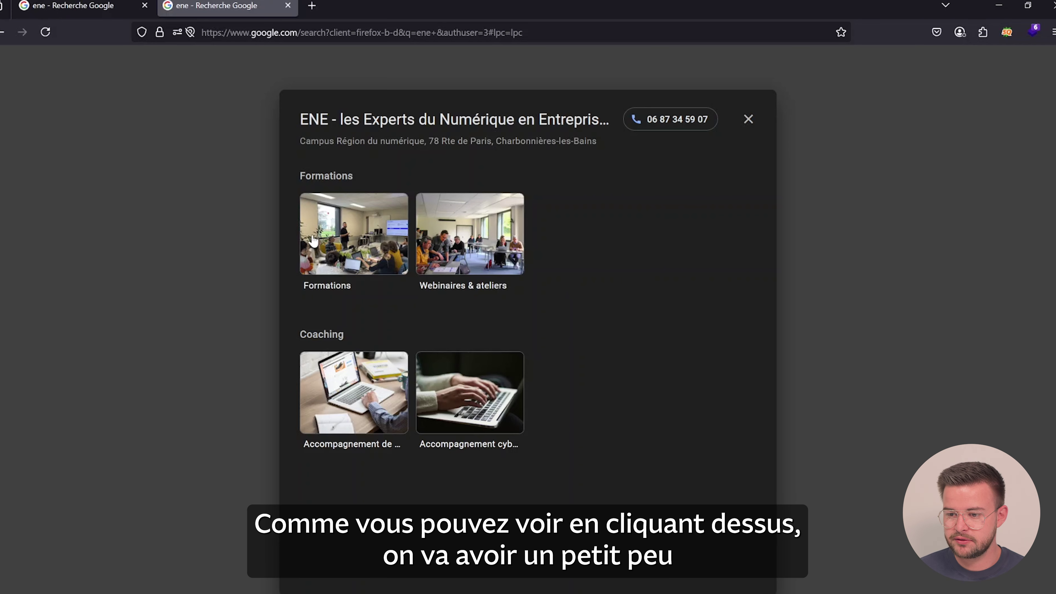
left_click(320, 242)
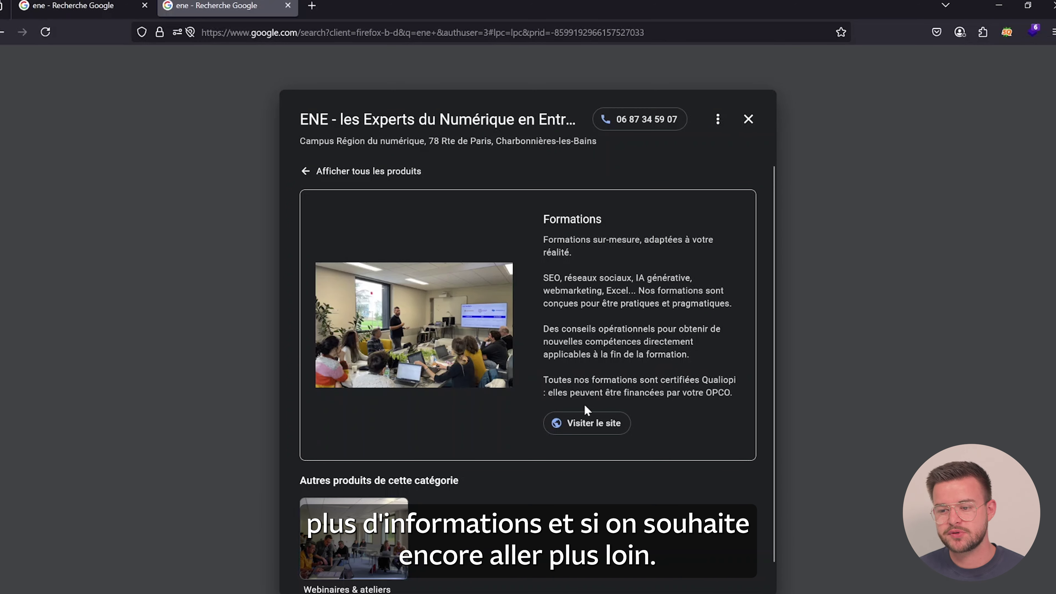
left_click(592, 425)
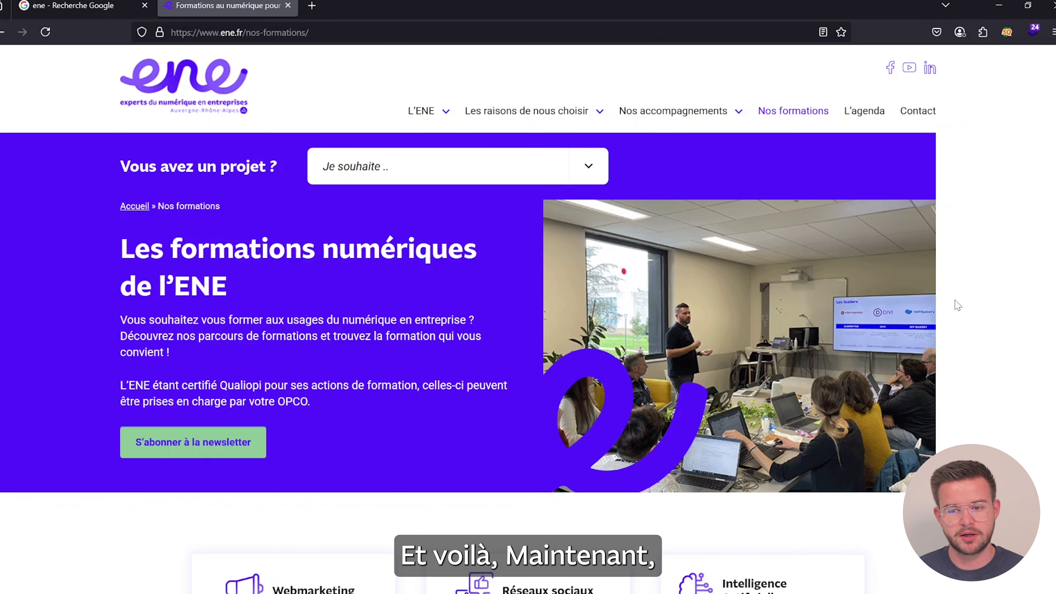
scroll(956, 300, "down", 1)
scroll(955, 306, "down", 3)
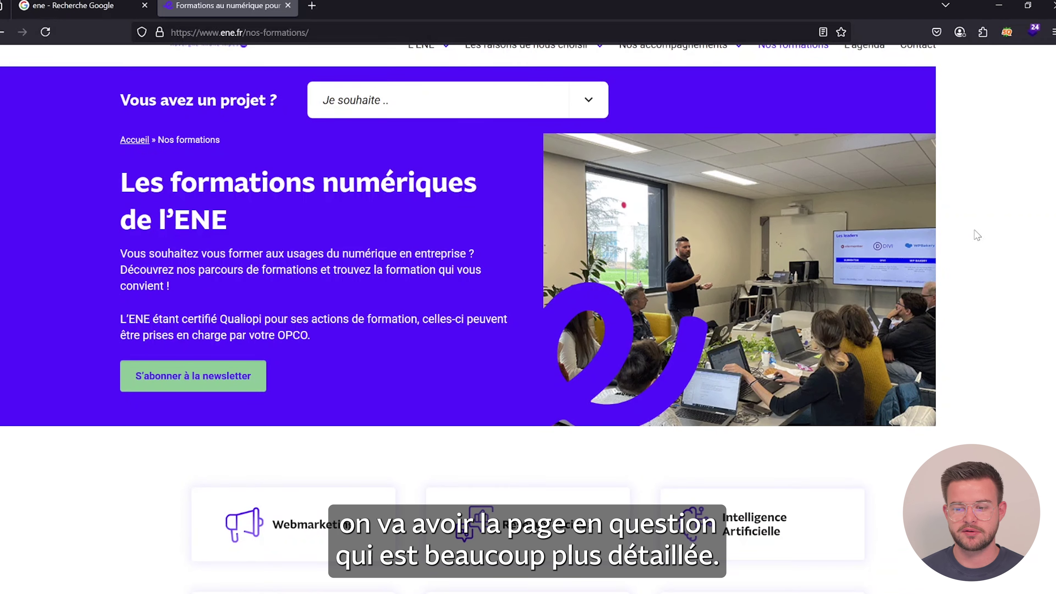